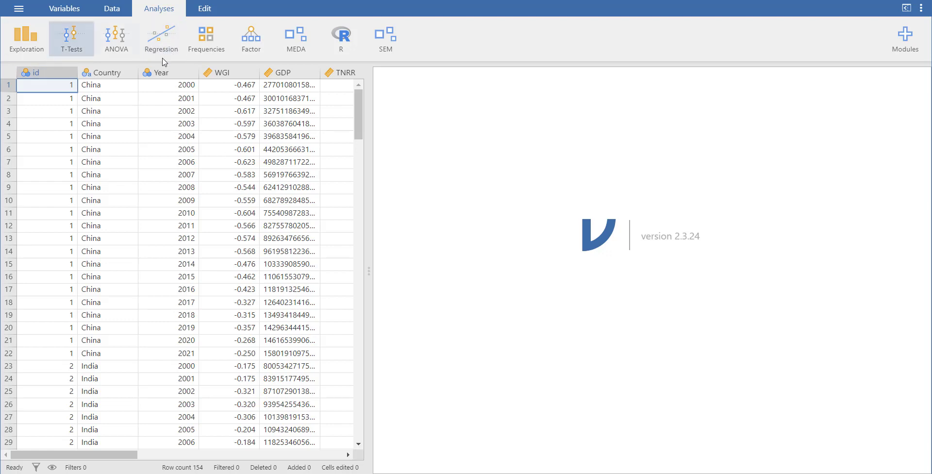
Step: Start a new Linear Regression with GDP as the dependent variable
scroll(275, 212, "right", 3)
scroll(275, 212, "right", 3)
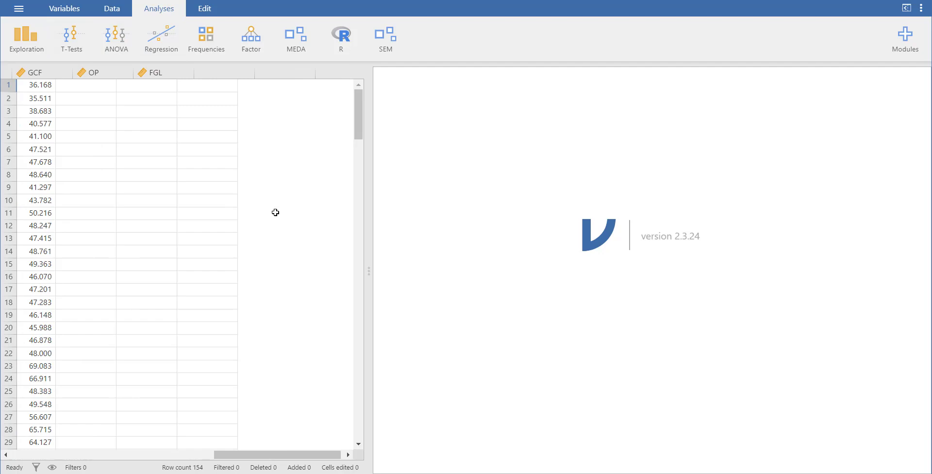
scroll(275, 212, "left", 8)
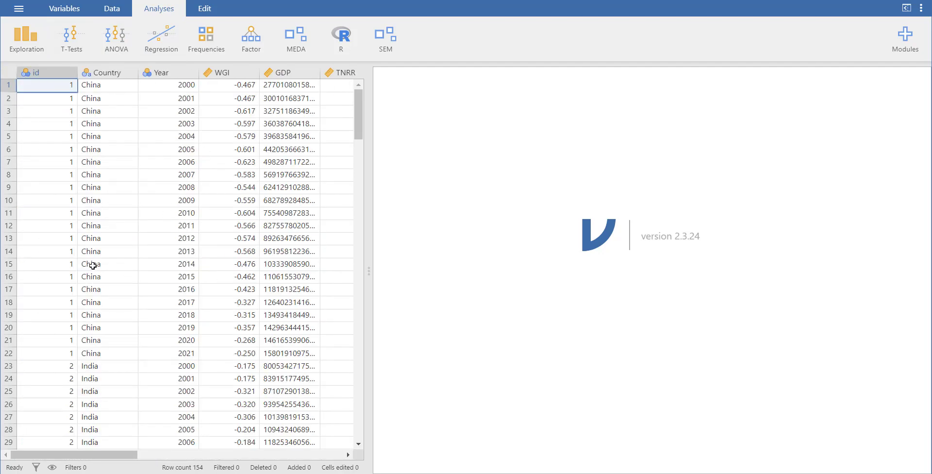
left_click(162, 46)
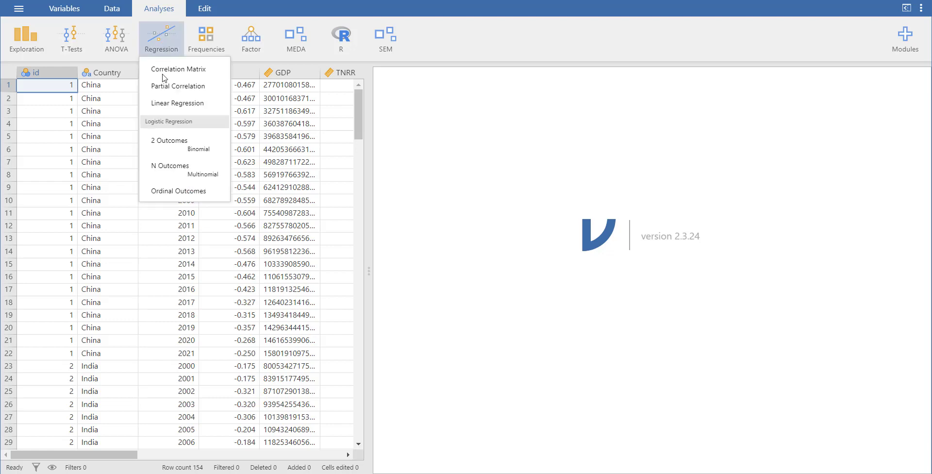
left_click(177, 104)
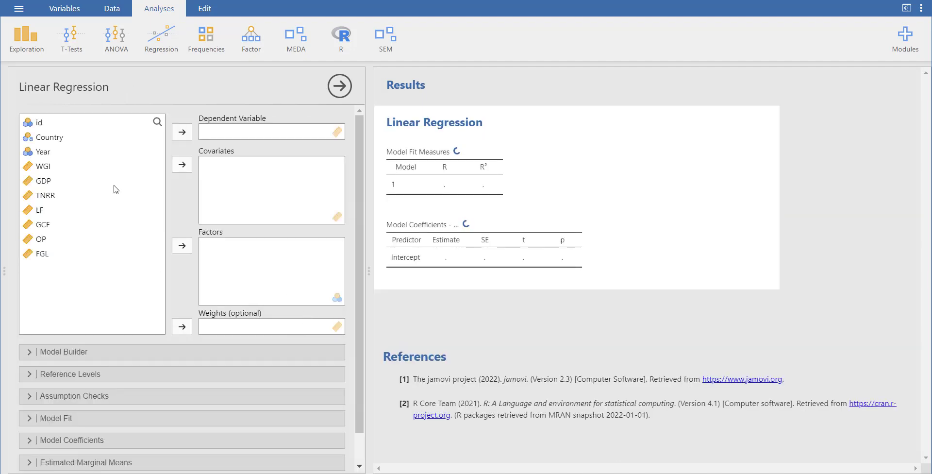
left_click(49, 183)
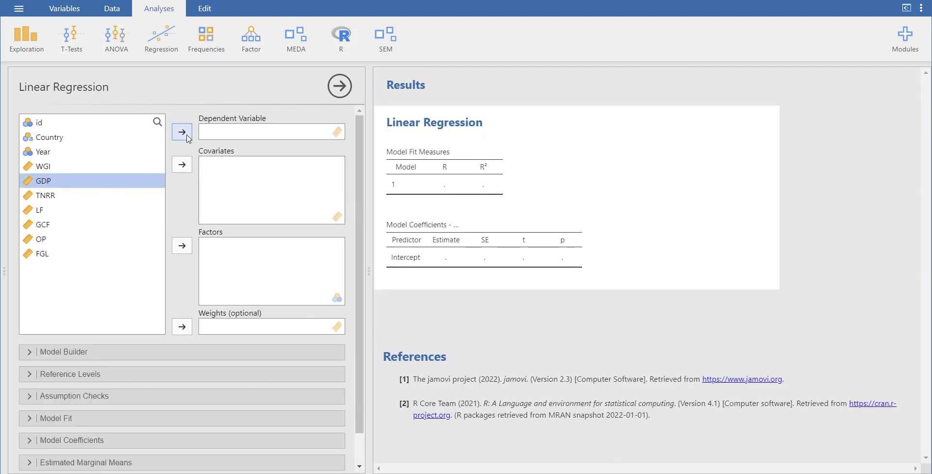
left_click(182, 131)
Step: Add WGI, TNRR, LF, GCF, OP and FGL as covariates
left_click(44, 169)
key("shift+Down")
key("shift+Down")
key("shift+Down")
key("shift+Down")
key("shift+Down")
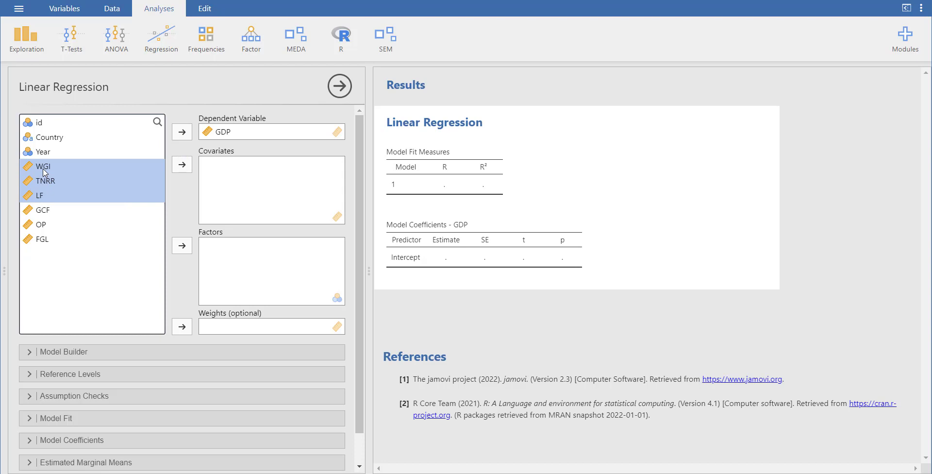
left_click(182, 164)
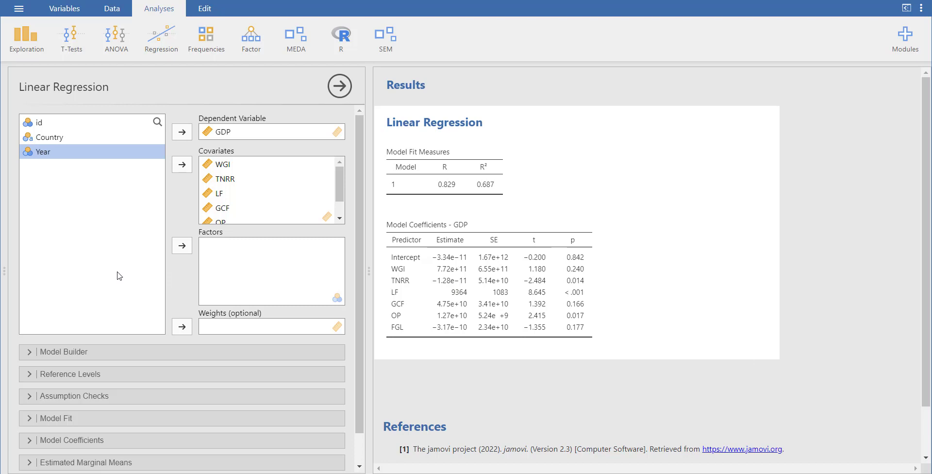
Step: Look over the Model Builder and Reference Levels settings, leaving them unchanged
left_click(93, 352)
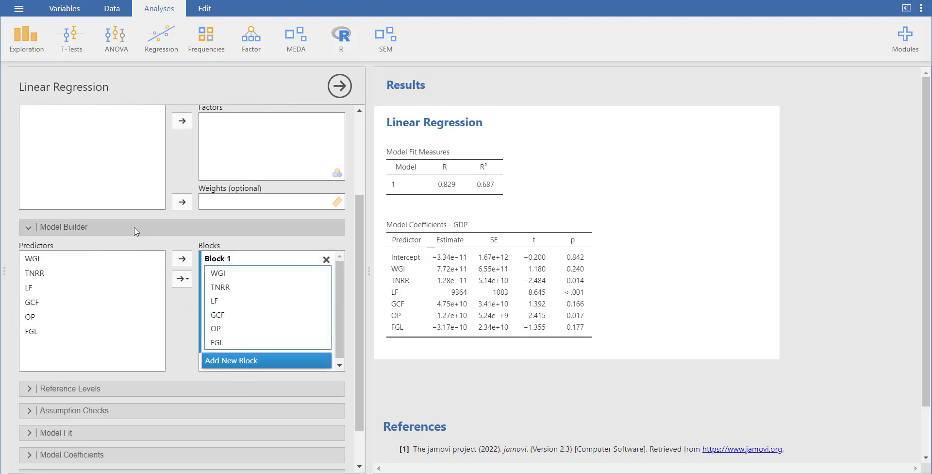
left_click(129, 231)
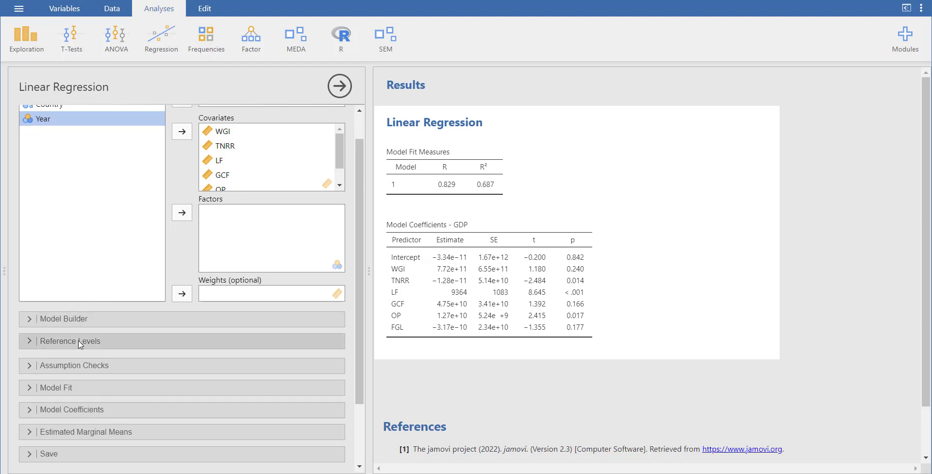
left_click(134, 341)
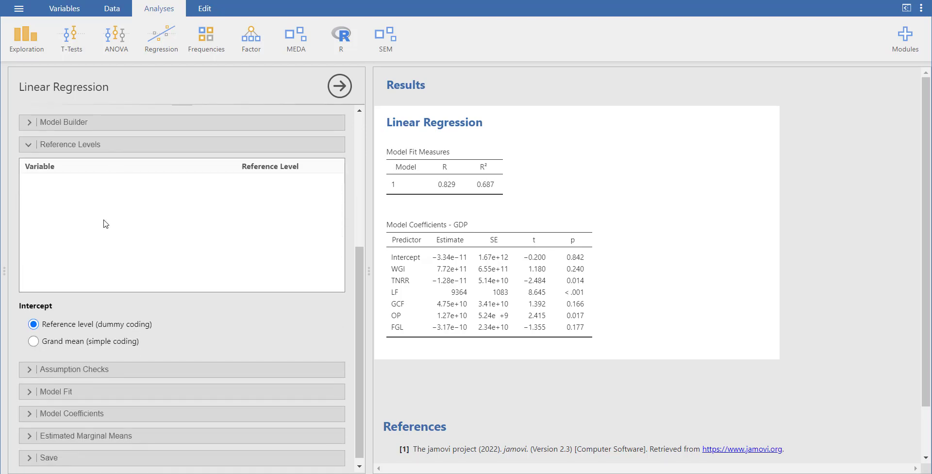
left_click(116, 145)
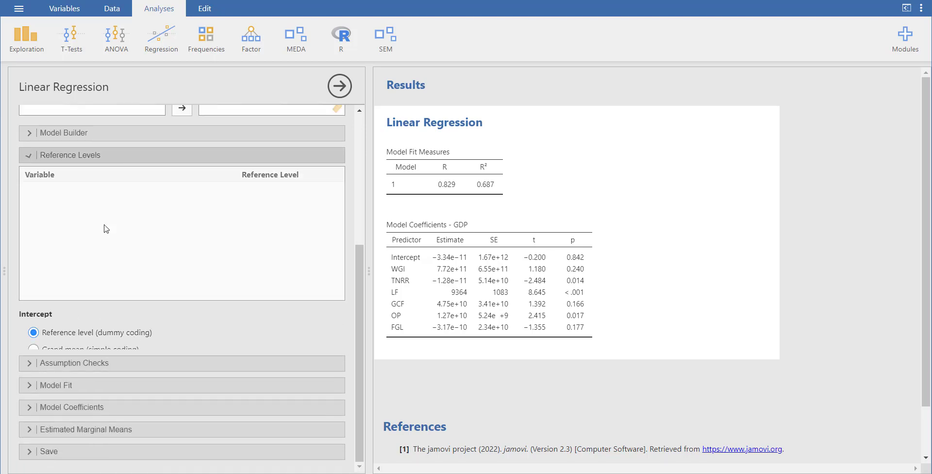
Step: Enable autocorrelation, collinearity, normality, Q-Q plot, residual plots and Cook's distance checks
left_click(95, 362)
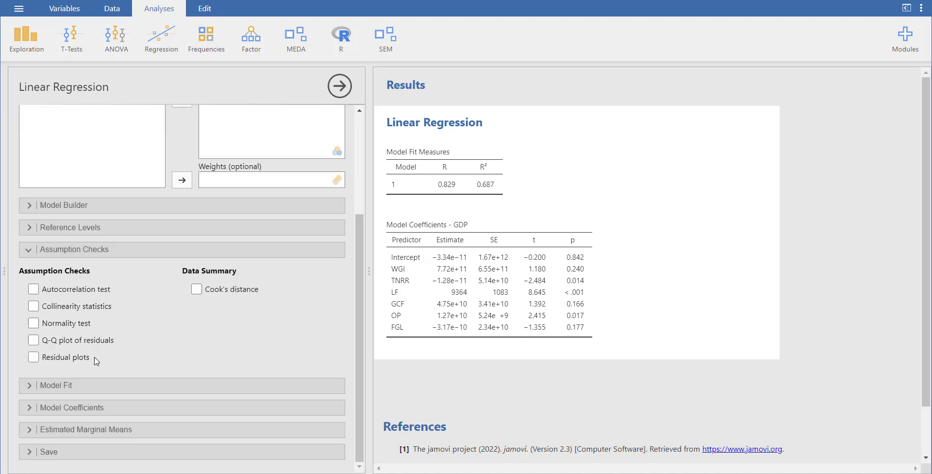
left_click(33, 289)
left_click(33, 306)
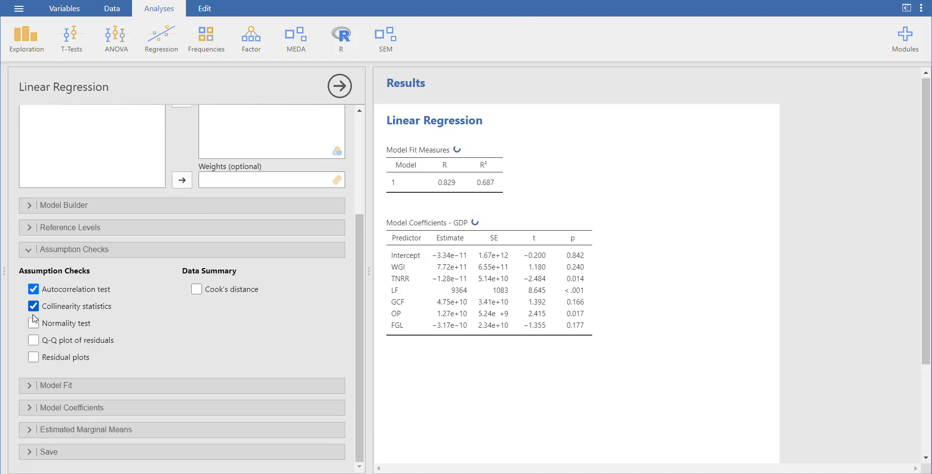
left_click(33, 323)
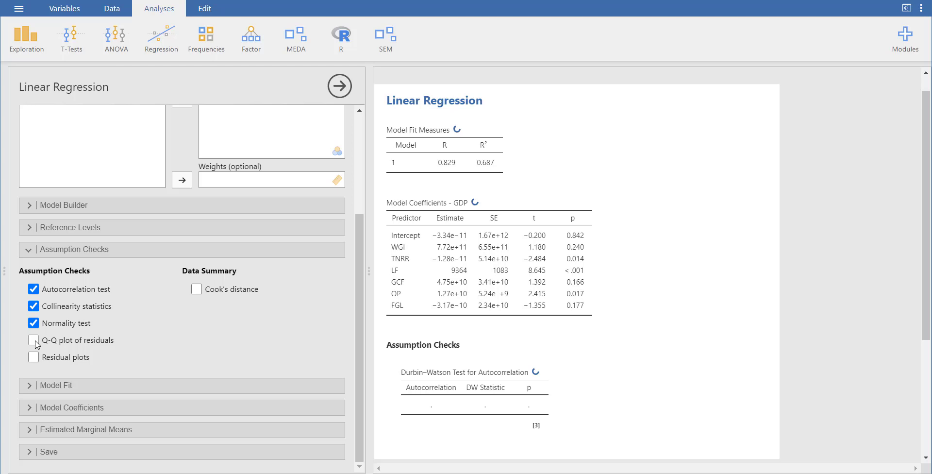
left_click(33, 340)
left_click(33, 357)
left_click(196, 288)
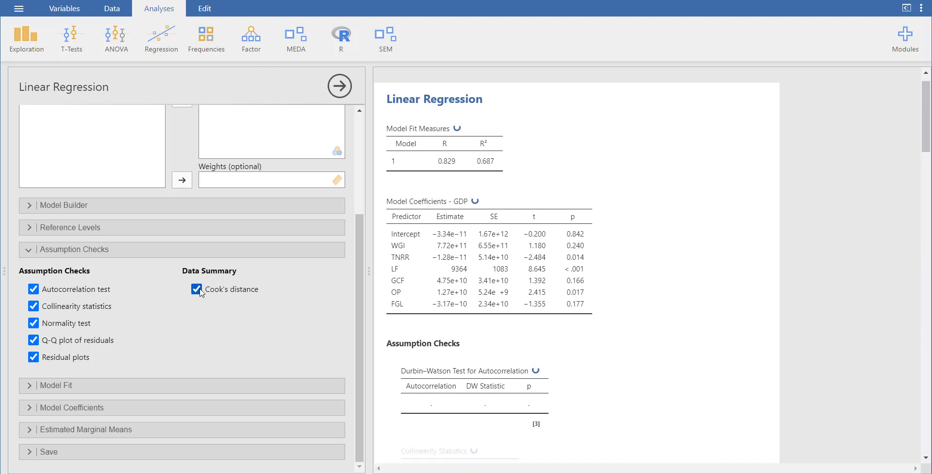
left_click(125, 252)
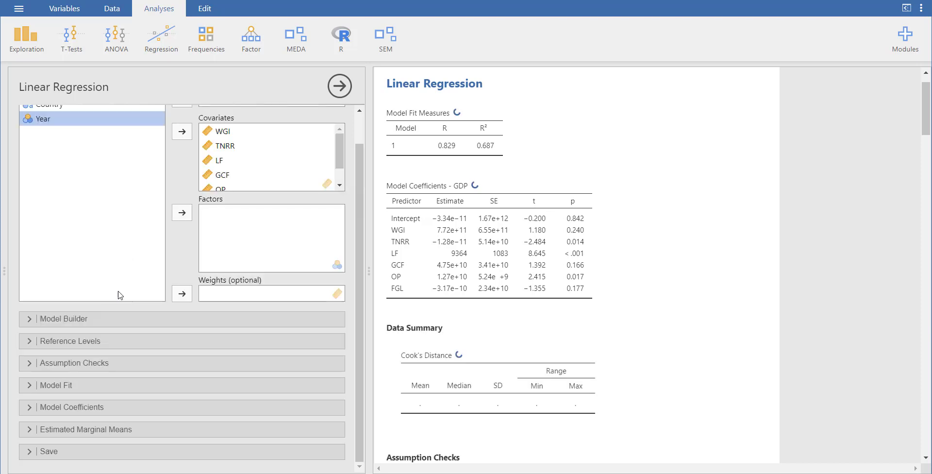
Step: Add adjusted R², the overall F test, AIC, BIC and RMSE to the model fit measures
left_click(86, 383)
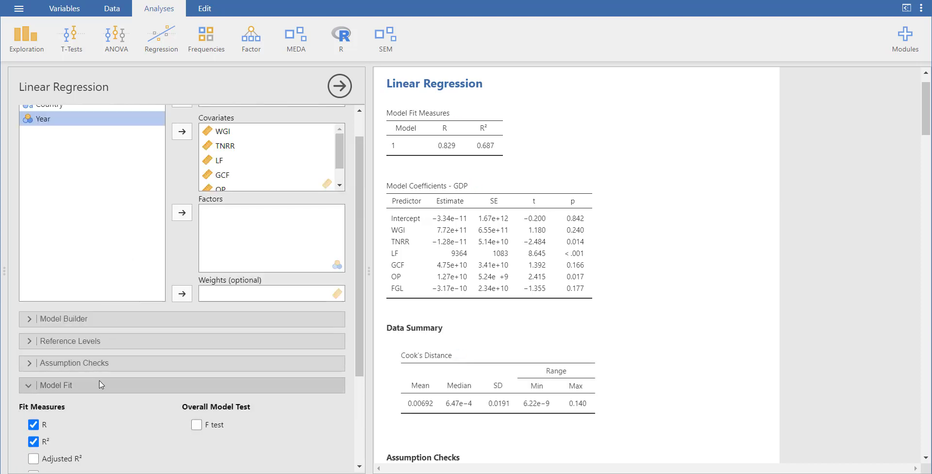
left_click(34, 329)
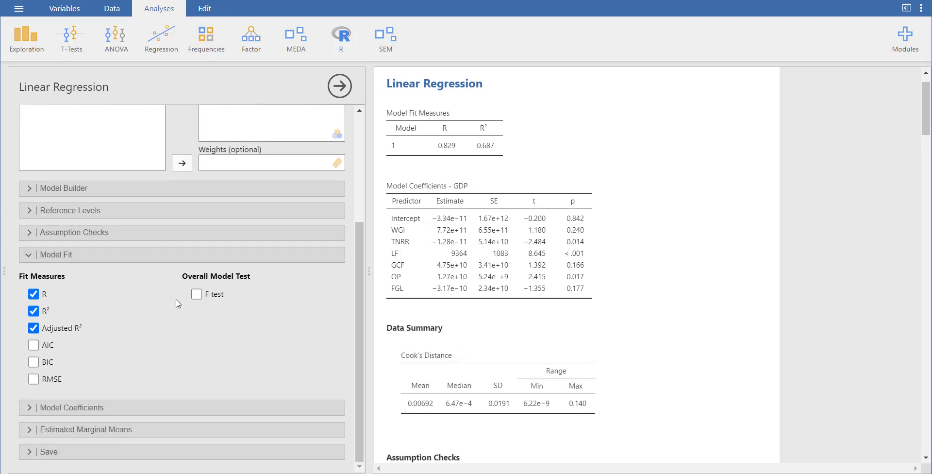
left_click(196, 294)
left_click(33, 345)
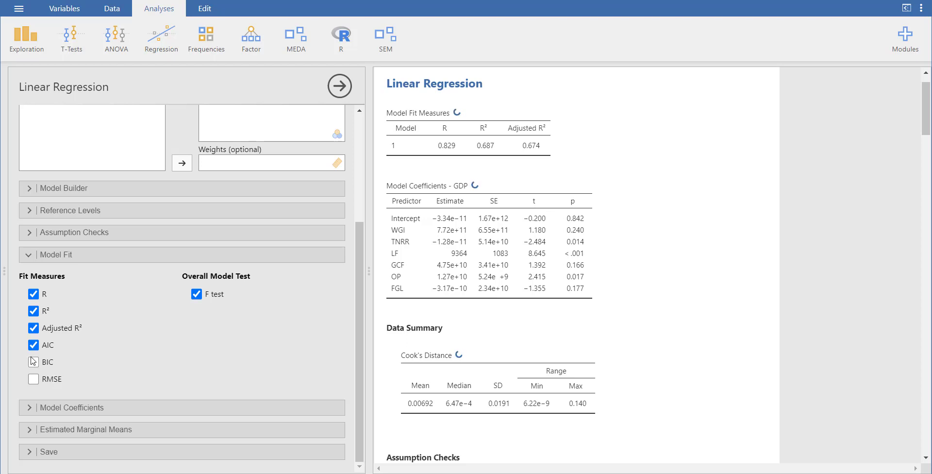
left_click(34, 362)
left_click(33, 379)
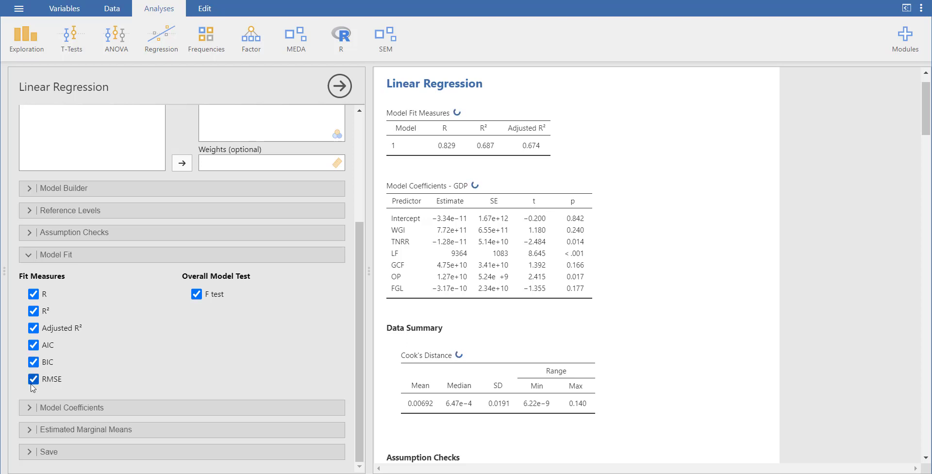
left_click(122, 255)
Step: Add an omnibus ANOVA test table and 95% confidence intervals for the coefficients
left_click(79, 407)
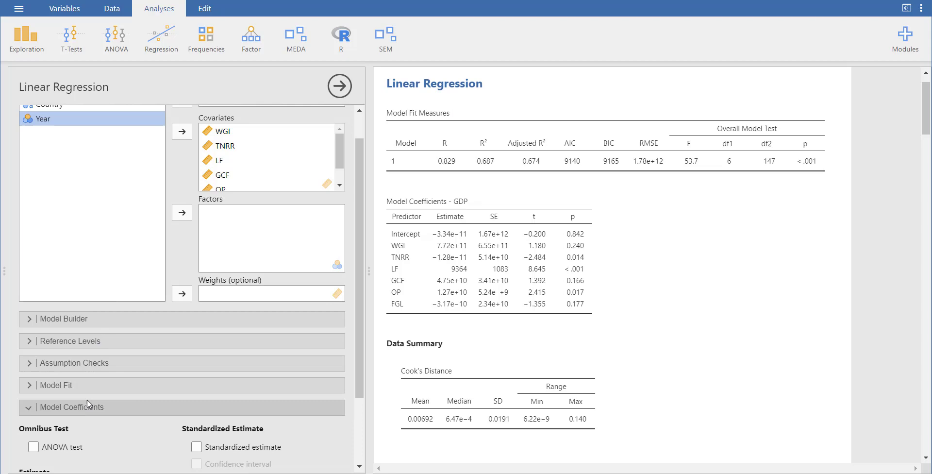
left_click(55, 339)
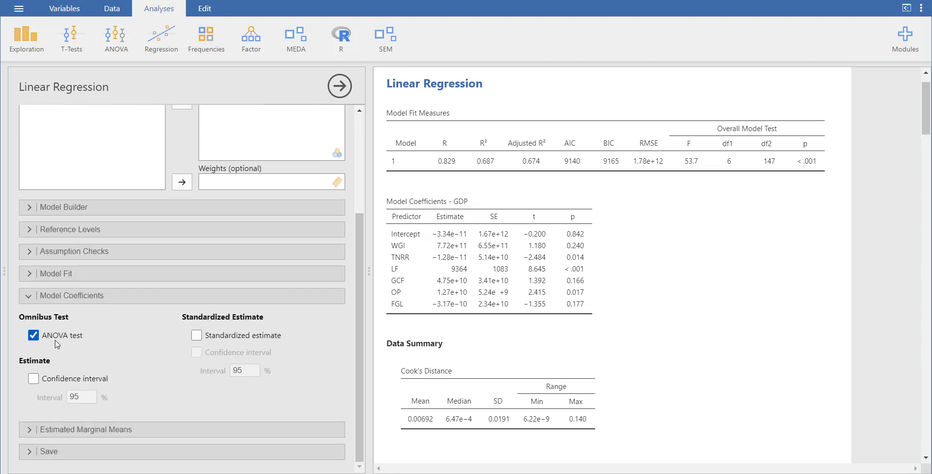
left_click(33, 378)
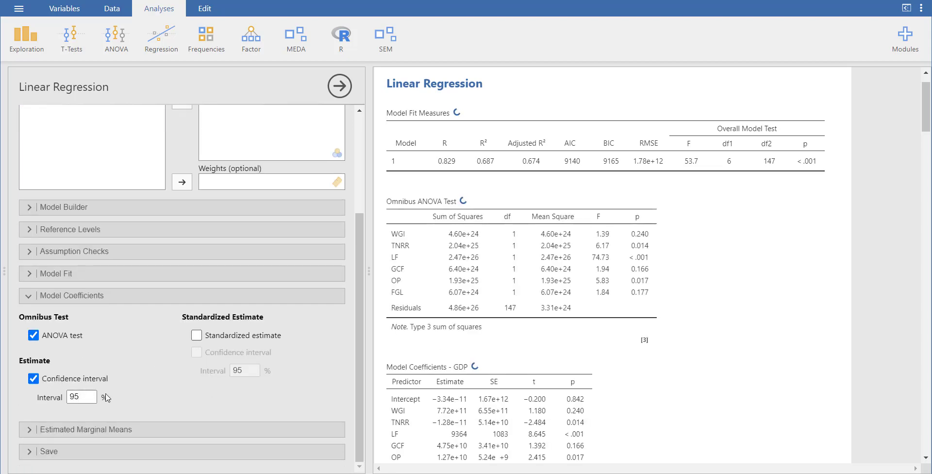
left_click(111, 298)
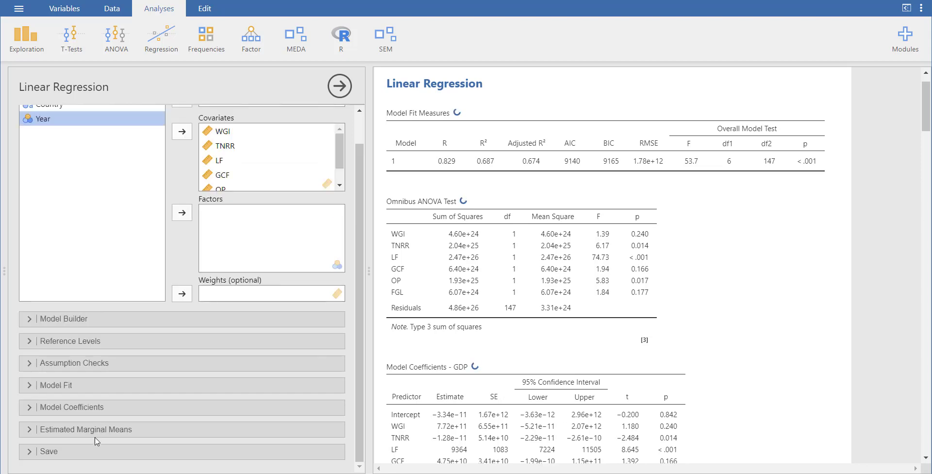
left_click(96, 437)
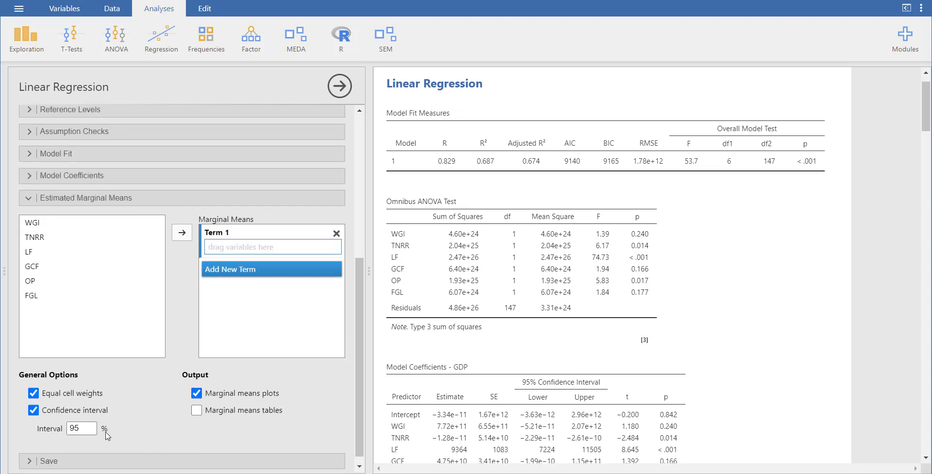
scroll(241, 457, "down", 1)
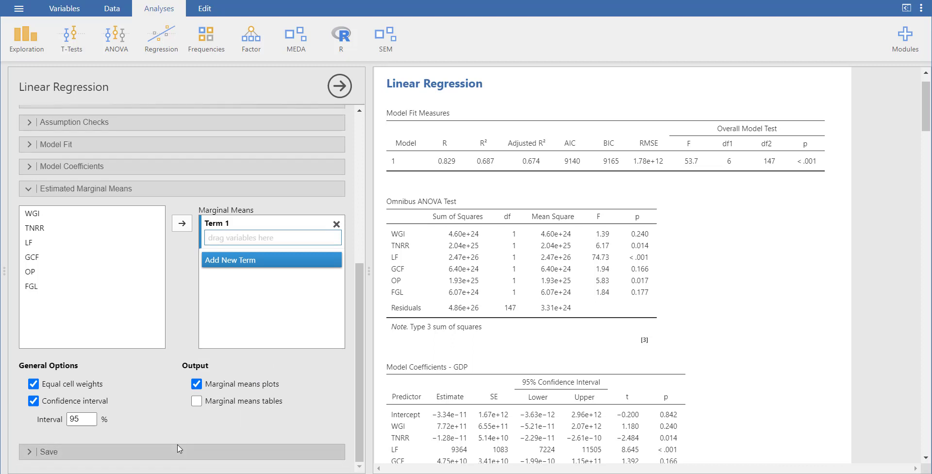
Step: Save Cook's distance, predicted values and residuals as new columns, then collapse Save and Estimated Marginal Means
left_click(192, 449)
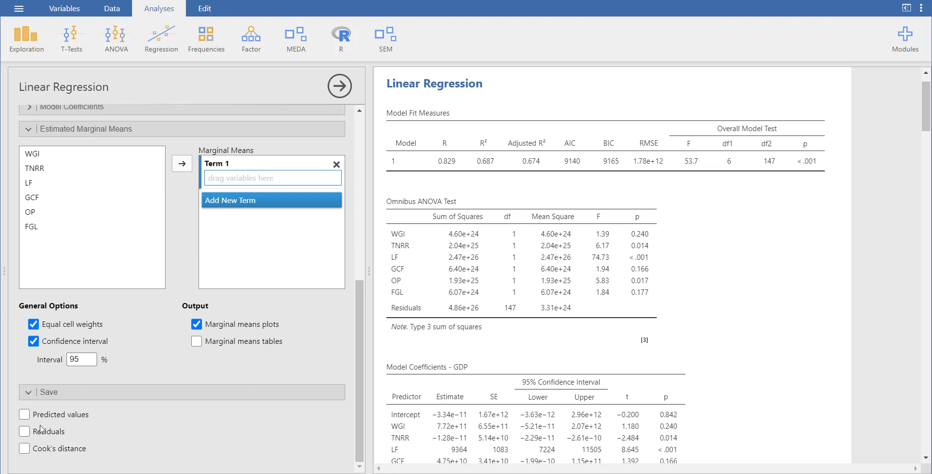
left_click(24, 448)
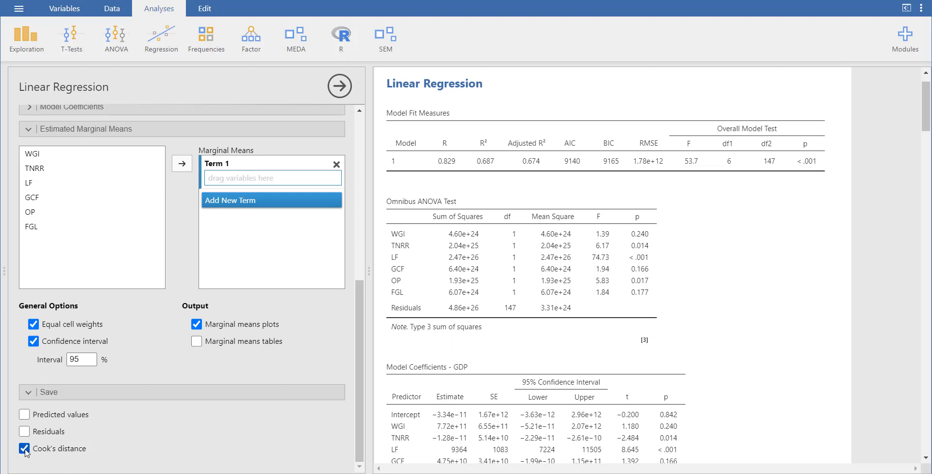
left_click(25, 414)
left_click(24, 431)
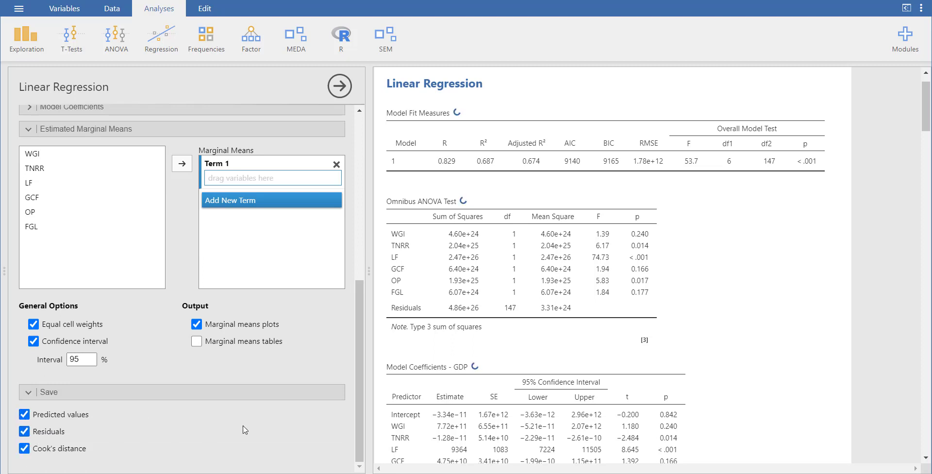
left_click(126, 389)
left_click(127, 186)
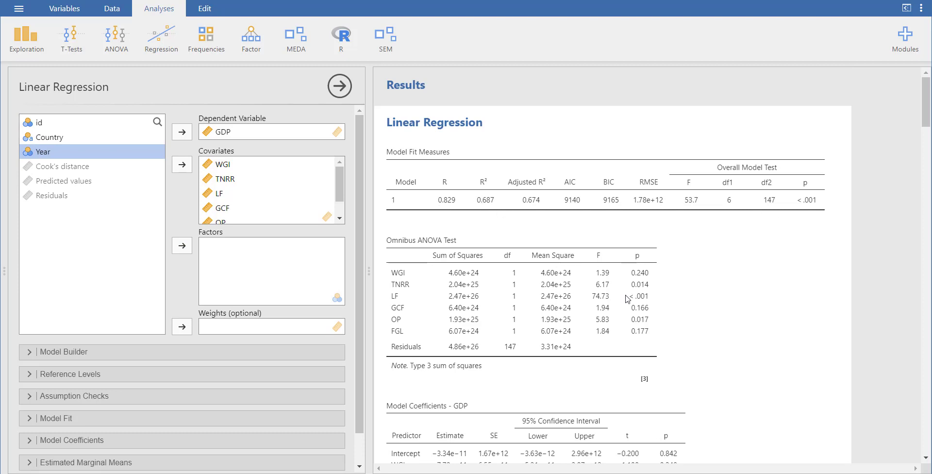
scroll(515, 326, "down", 2)
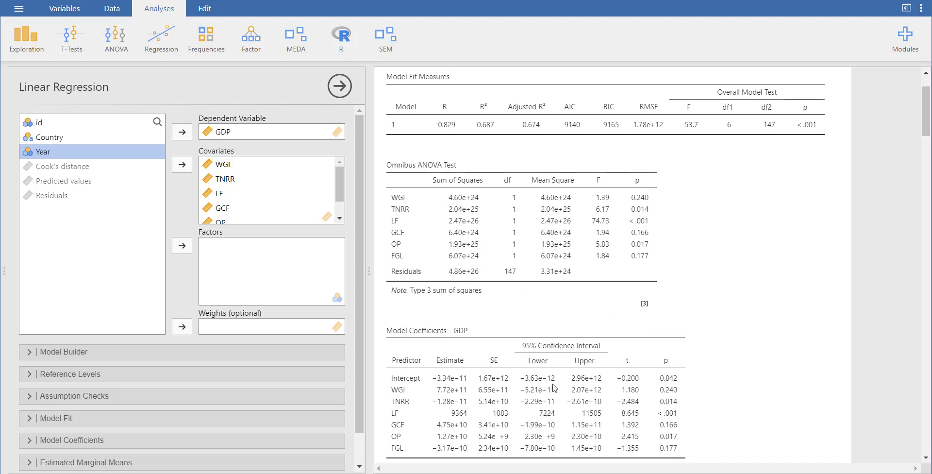
scroll(534, 349, "down", 2)
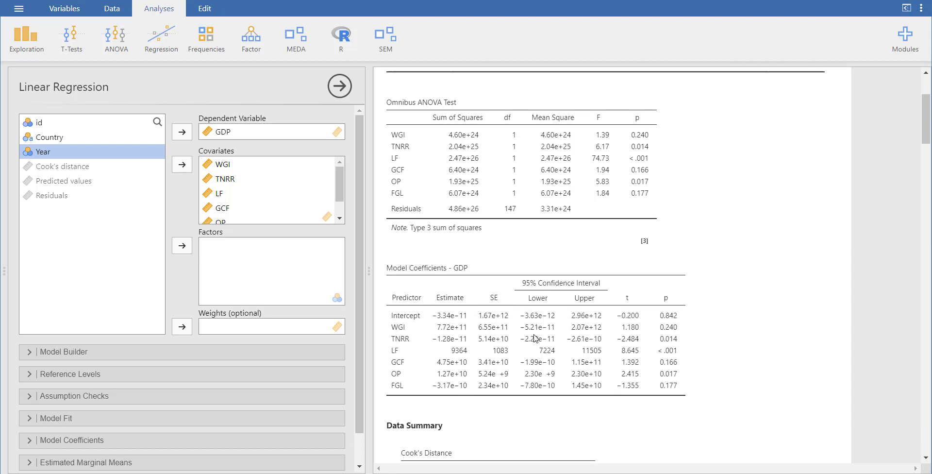
scroll(543, 340, "down", 5)
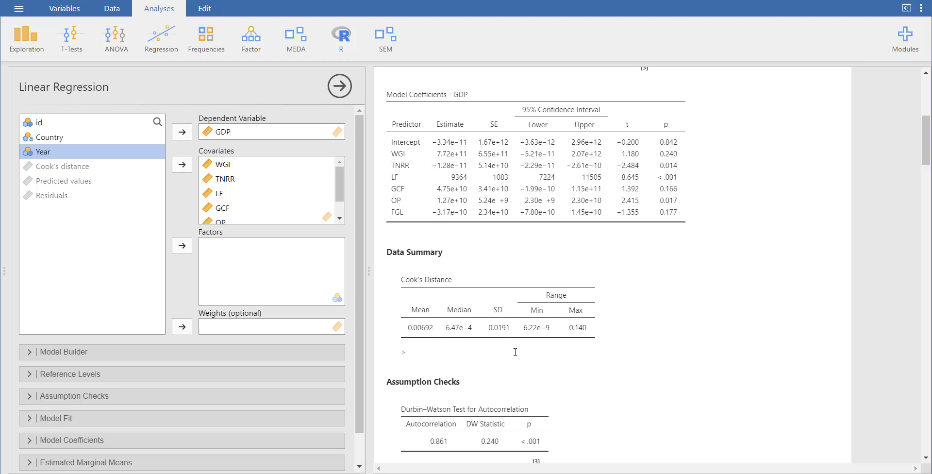
scroll(515, 352, "down", 2)
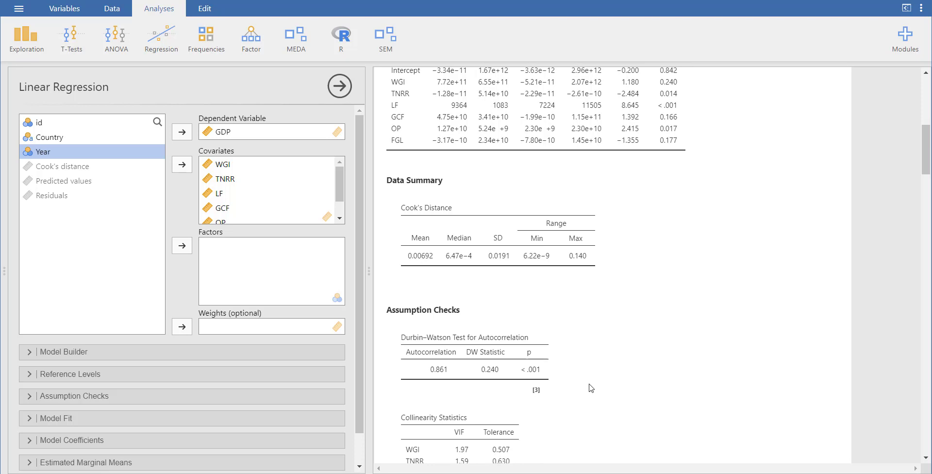
scroll(514, 359, "down", 1)
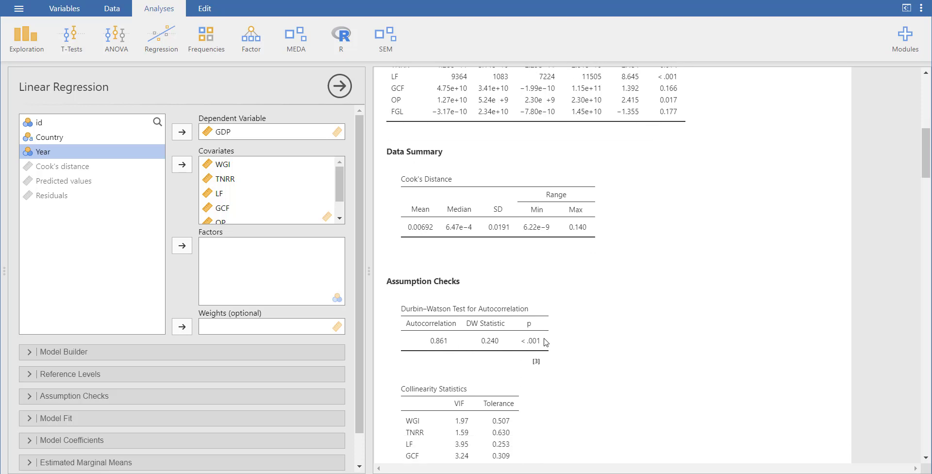
scroll(513, 356, "down", 3)
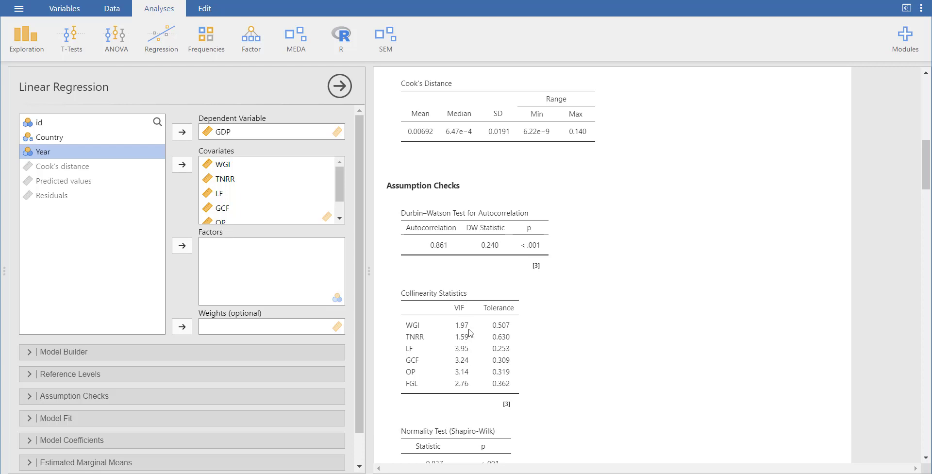
scroll(460, 391, "down", 3)
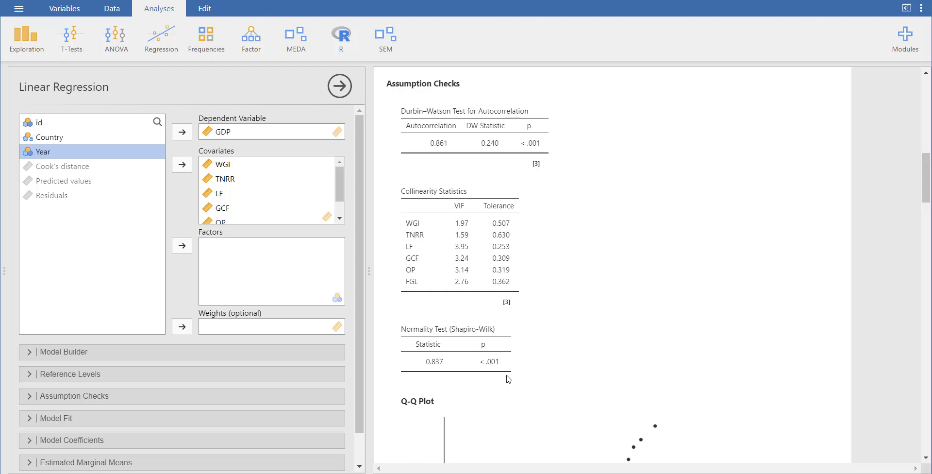
scroll(507, 380, "down", 2)
scroll(508, 379, "down", 5)
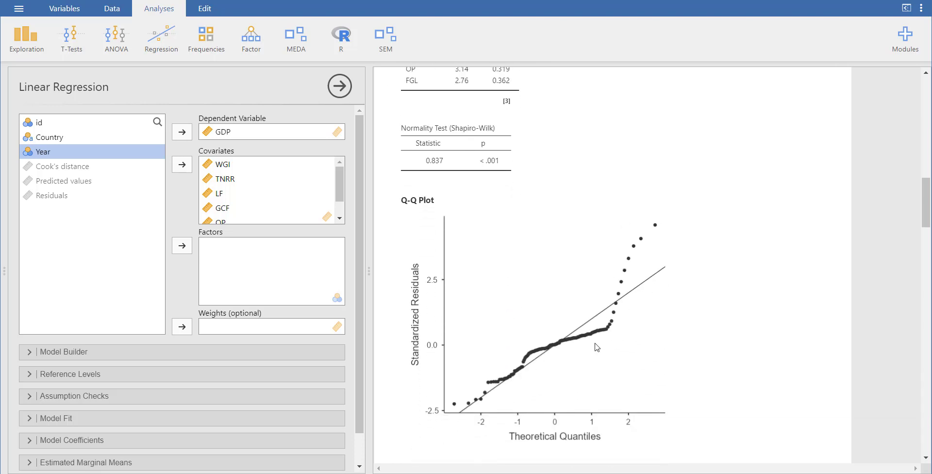
scroll(543, 392, "down", 12)
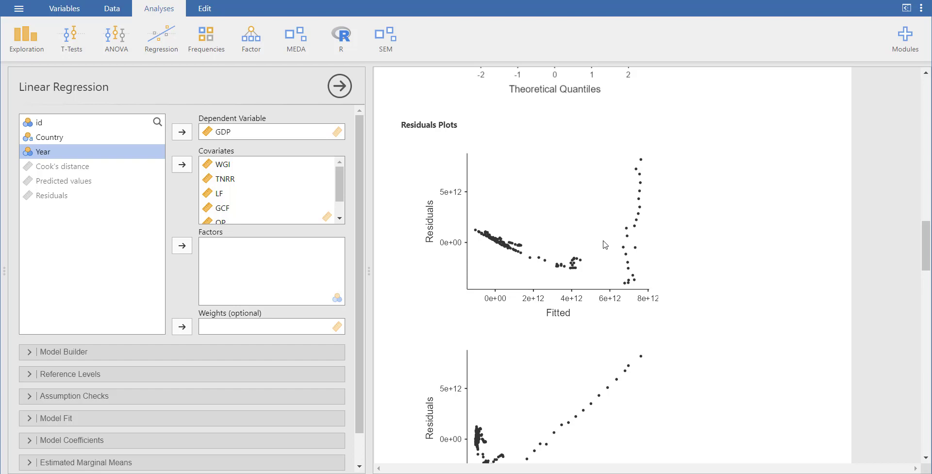
scroll(650, 376, "down", 4)
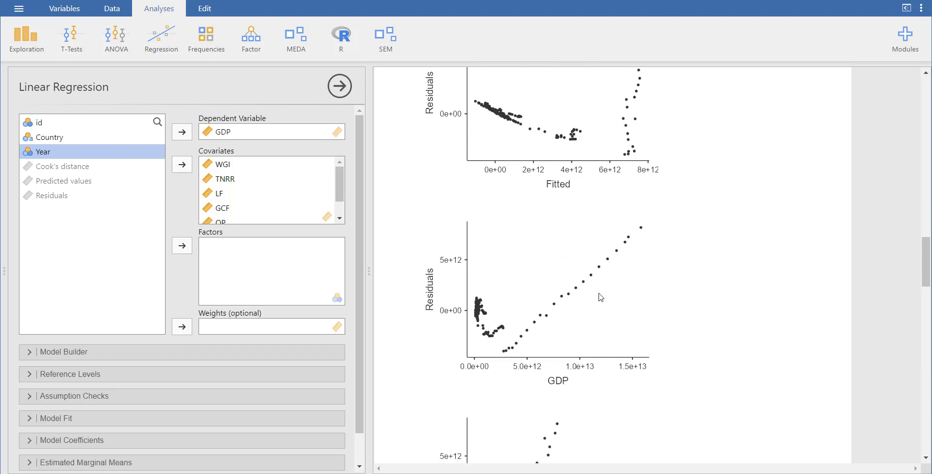
scroll(563, 421, "down", 3)
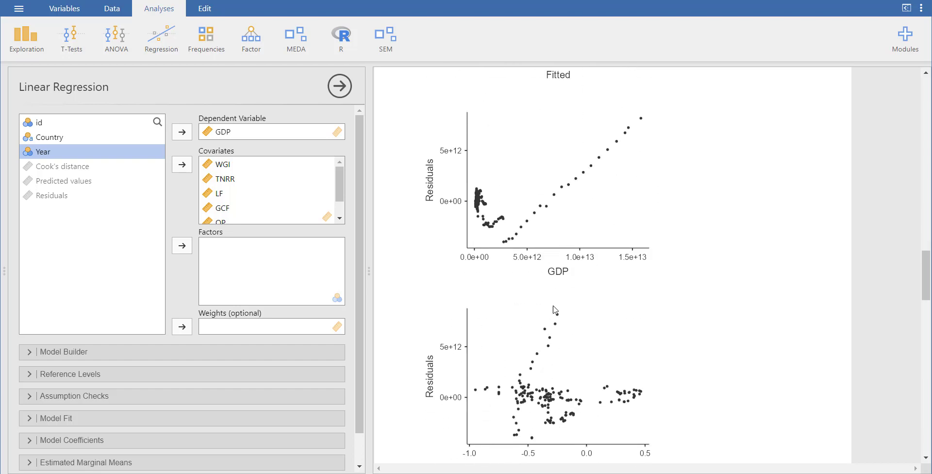
scroll(546, 371, "down", 7)
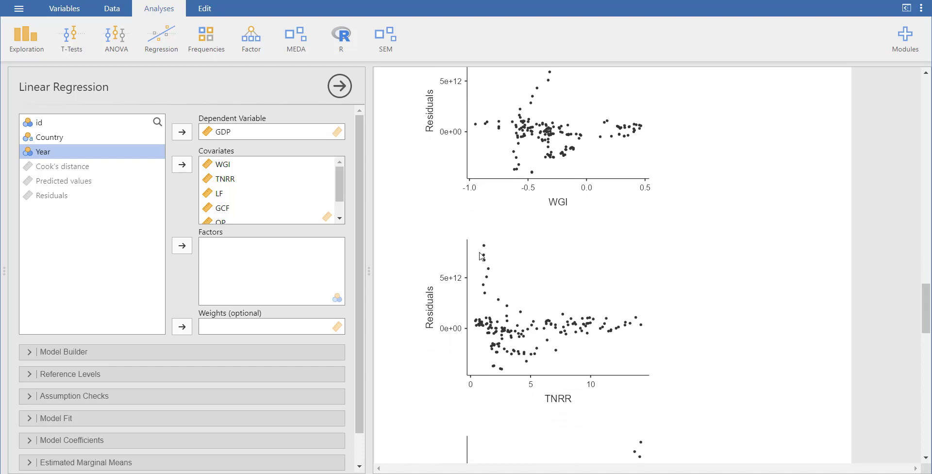
scroll(481, 255, "down", 14)
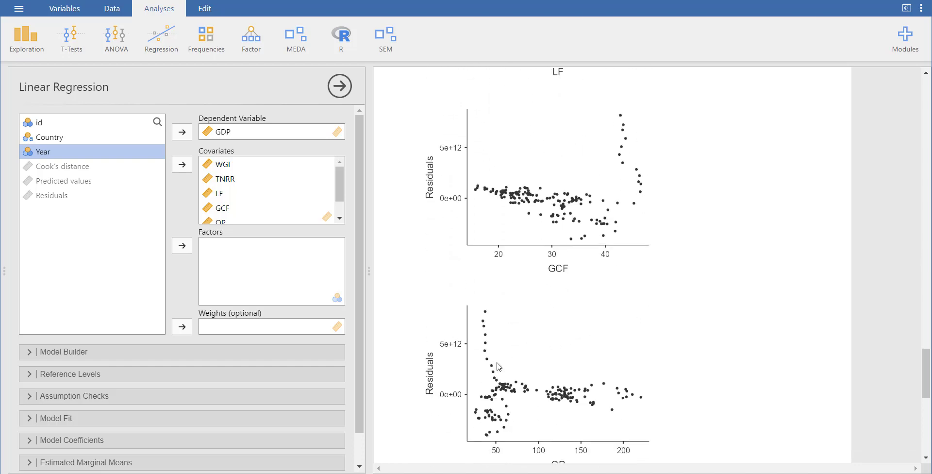
scroll(498, 366, "down", 4)
scroll(513, 271, "down", 7)
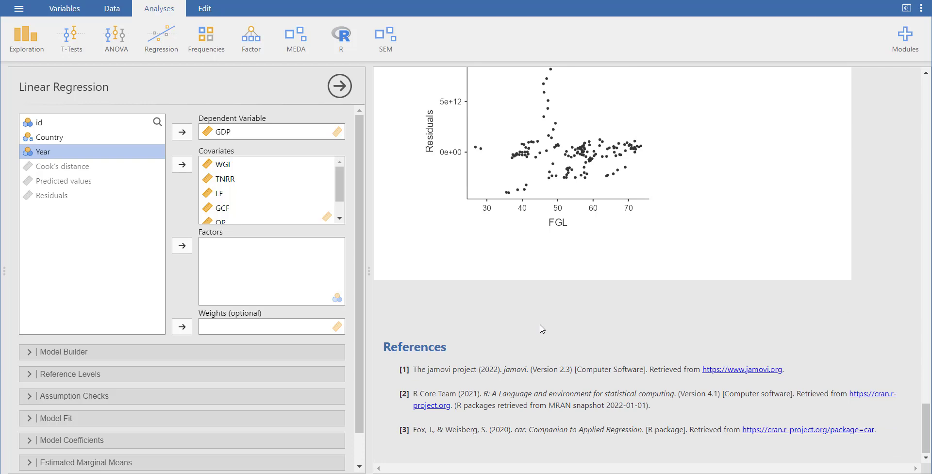
scroll(542, 328, "up", 20)
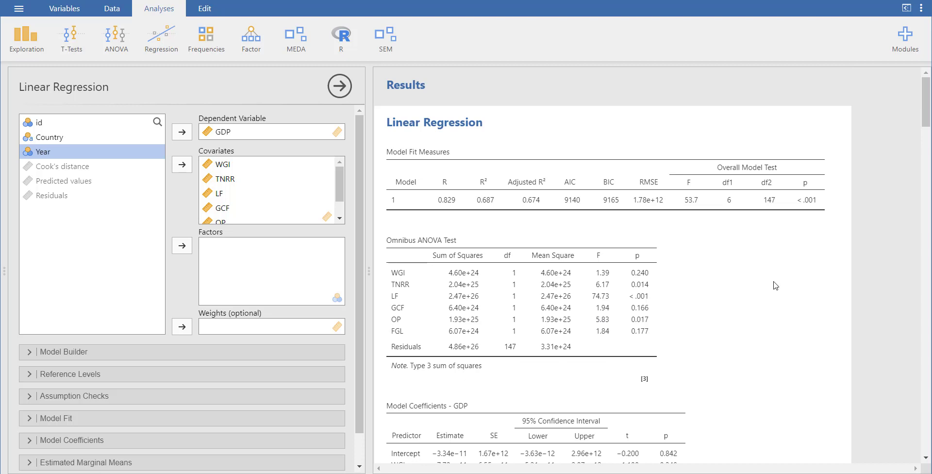
Step: Move Country into Factors and review the updated results, now adjusted R² 0.789
left_click(54, 140)
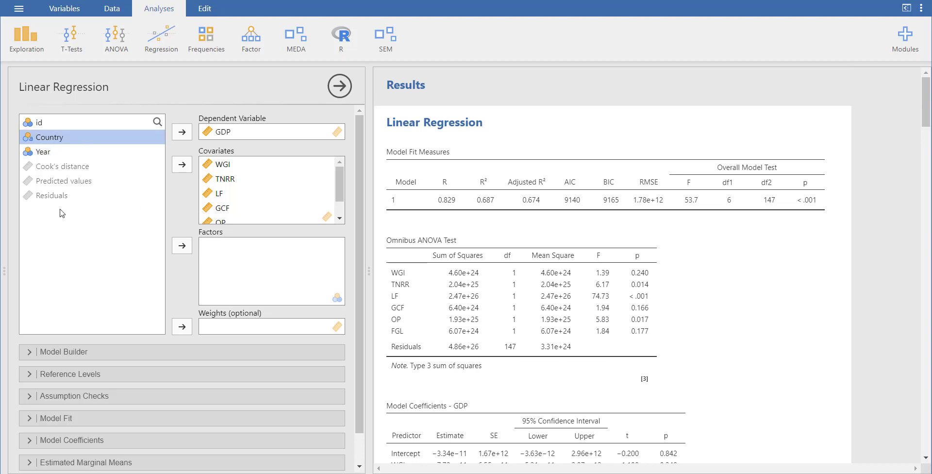
left_click(182, 245)
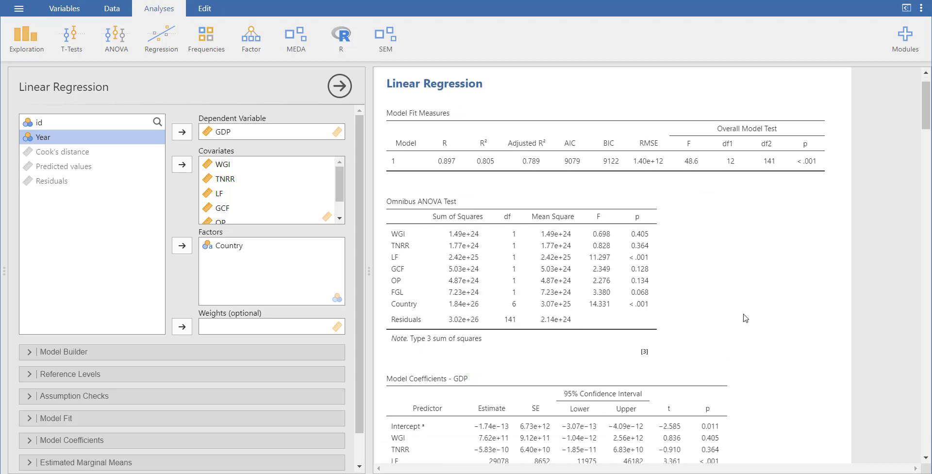
scroll(490, 356, "down", 6)
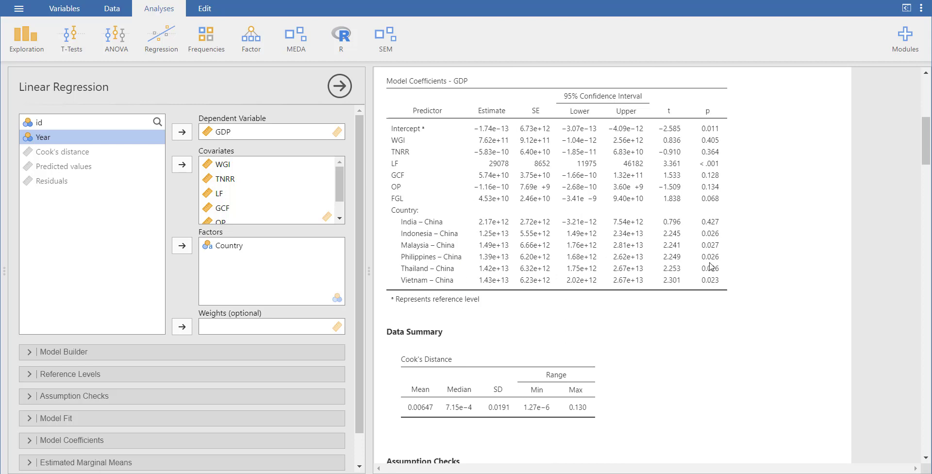
scroll(529, 341, "down", 12)
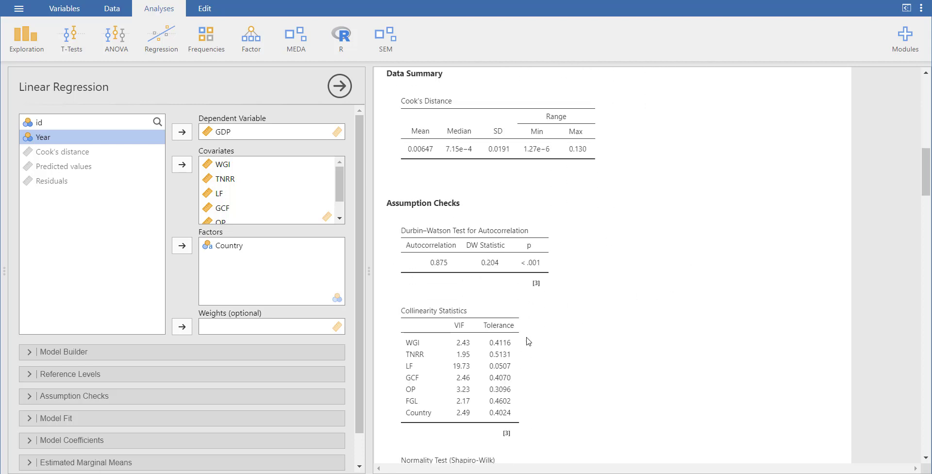
scroll(528, 341, "down", 18)
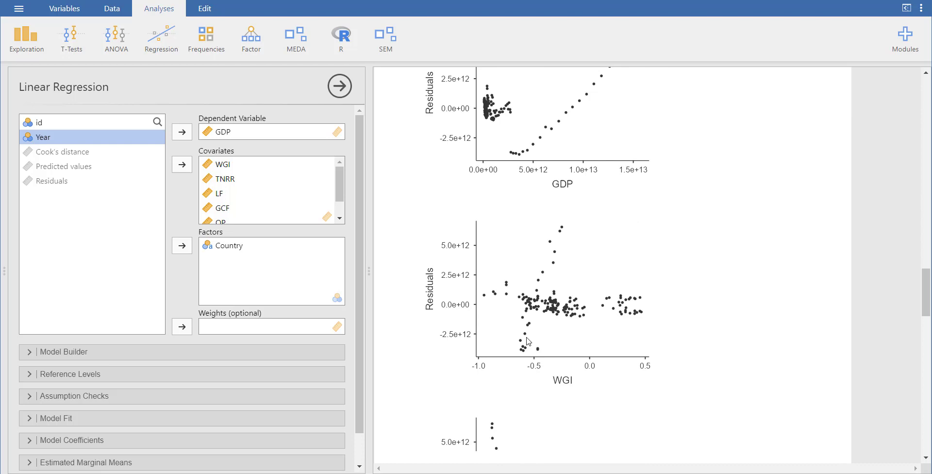
scroll(528, 341, "down", 15)
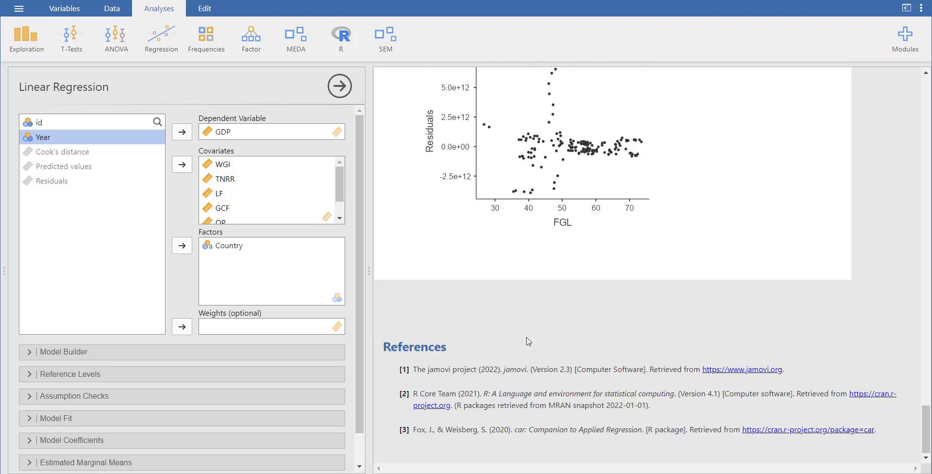
scroll(625, 289, "up", 18)
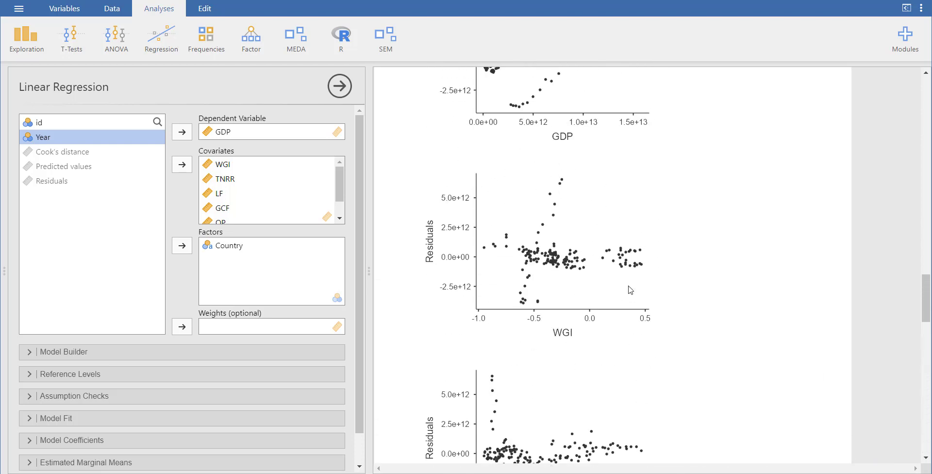